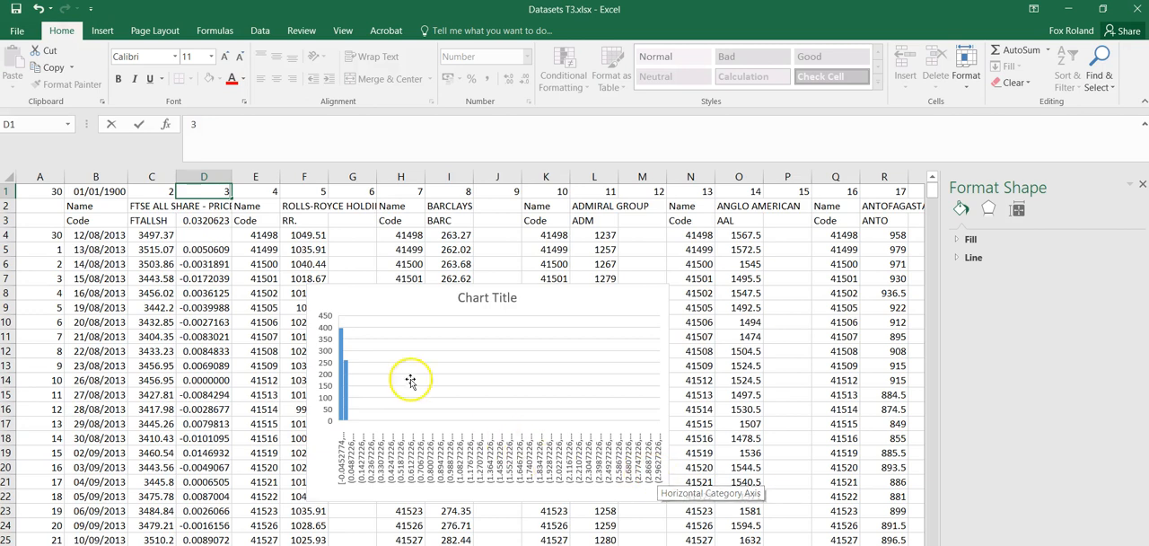
Inspect the column D returns, the bin settings of the histogram's horizontal axis and the maximum formula in D3.
{"action": "left_click", "coordinate": [214, 172]}
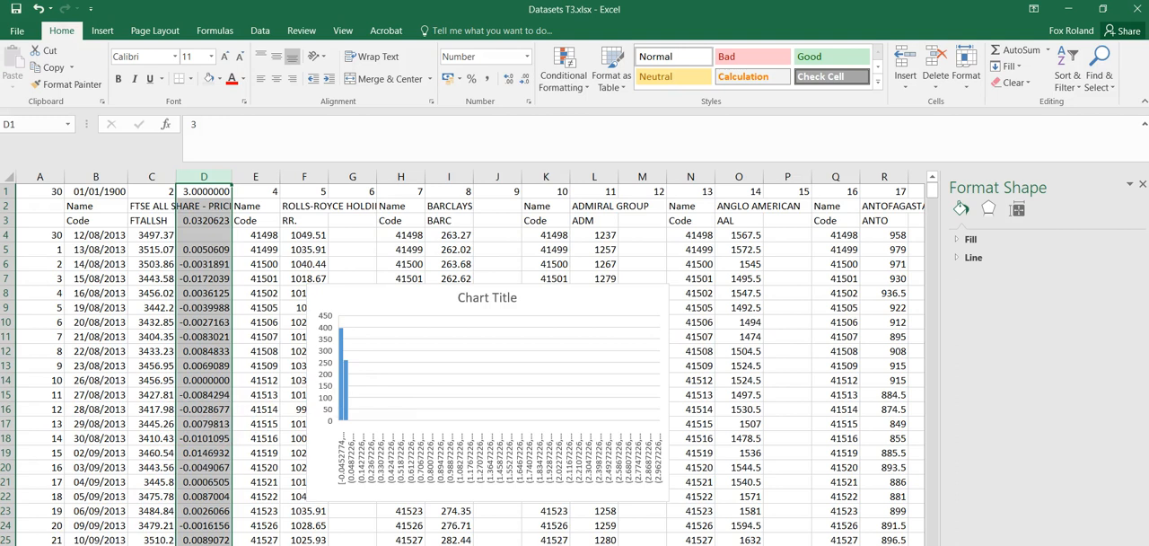
{"action": "left_click", "coordinate": [457, 469]}
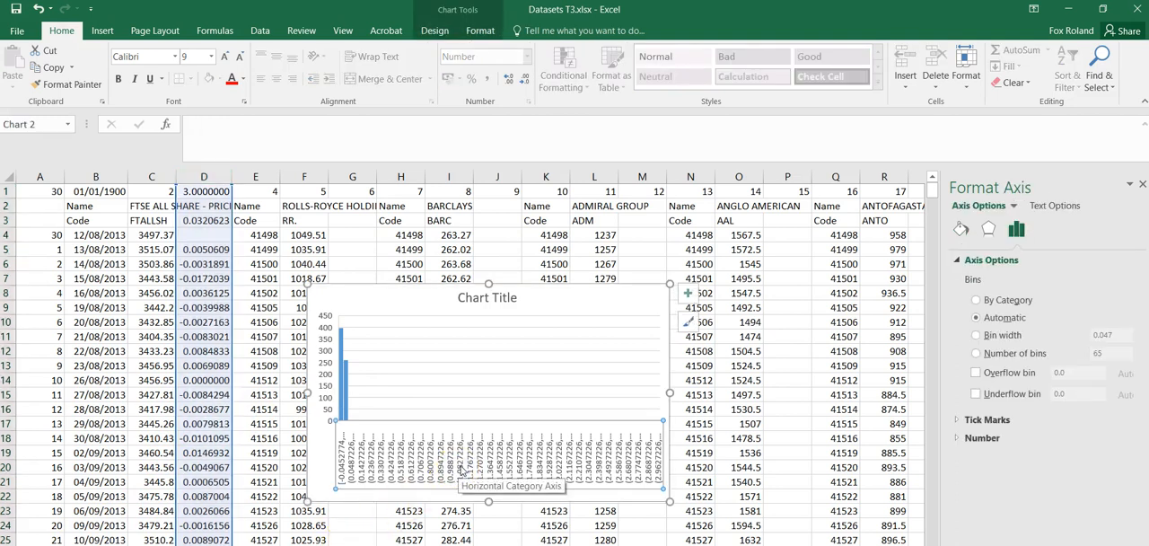
{"action": "right_click", "coordinate": [460, 467]}
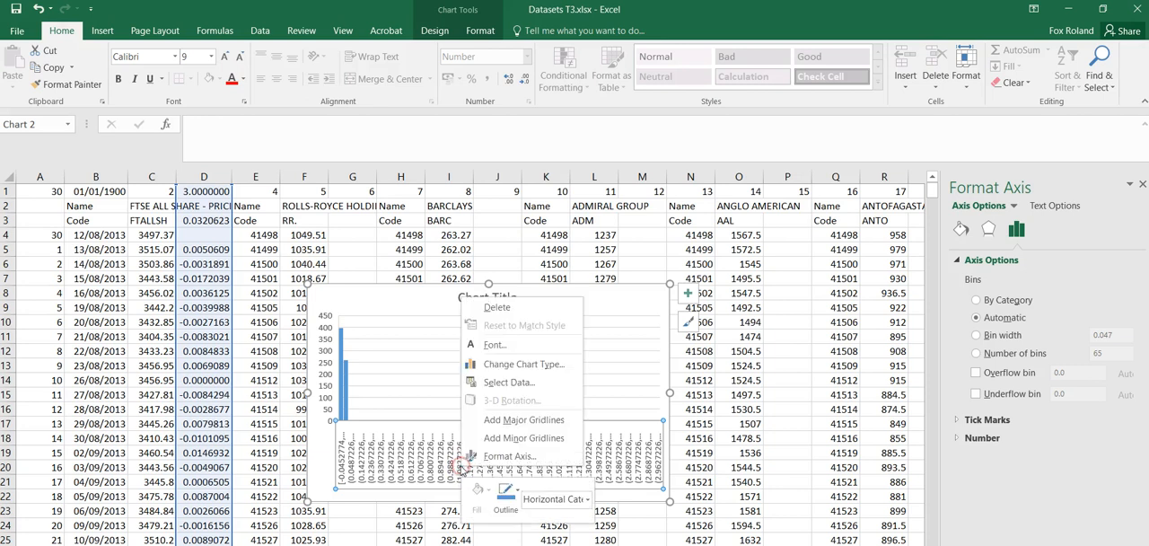
{"action": "left_click", "coordinate": [454, 462]}
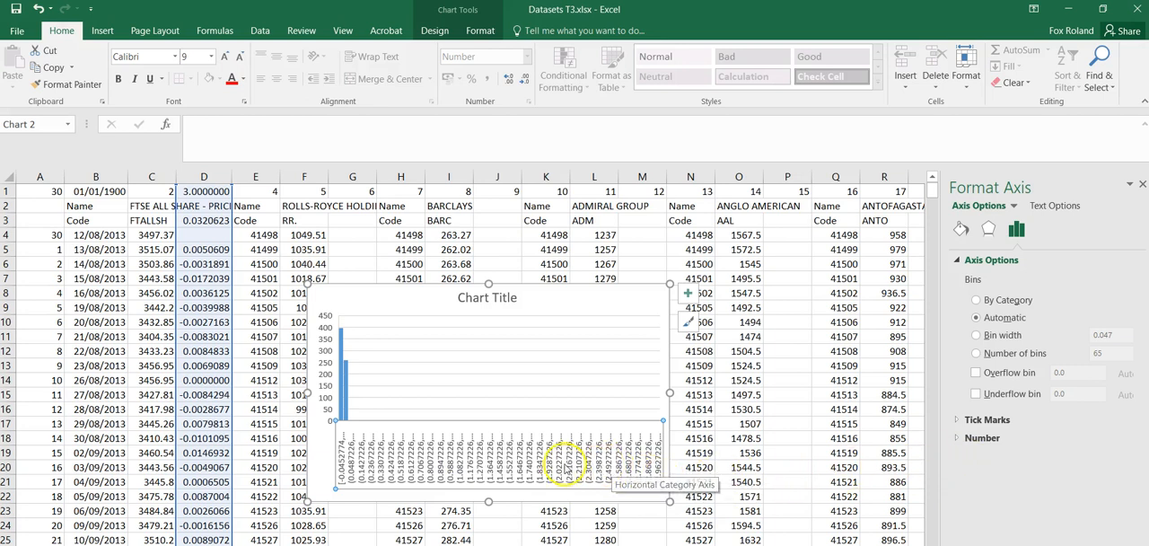
{"action": "left_click", "coordinate": [206, 219]}
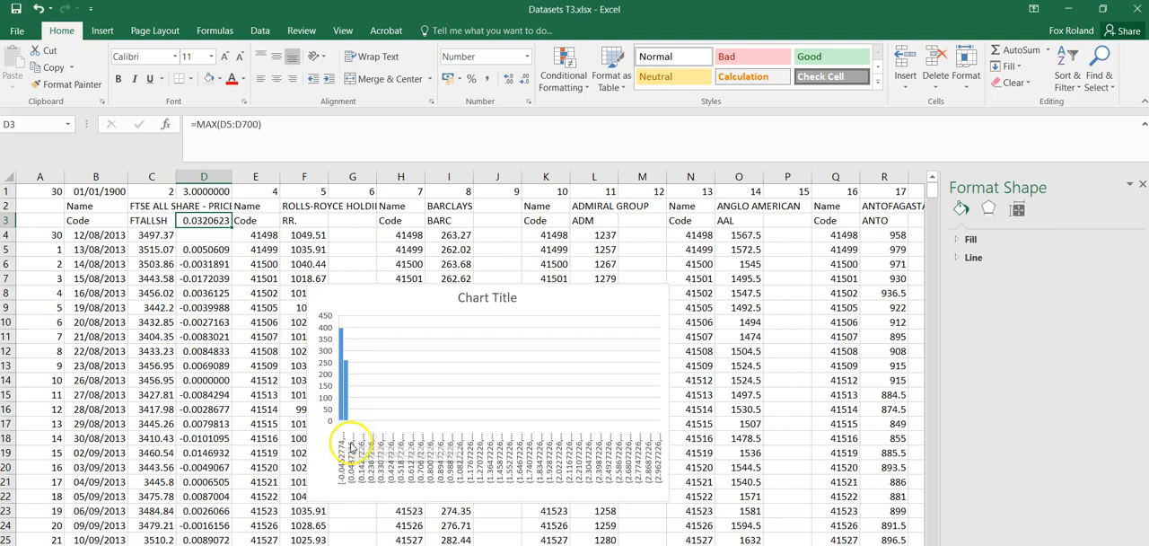
Enable the overflow bin on the histogram's horizontal axis and set it to 0.04.
{"action": "right_click", "coordinate": [495, 461]}
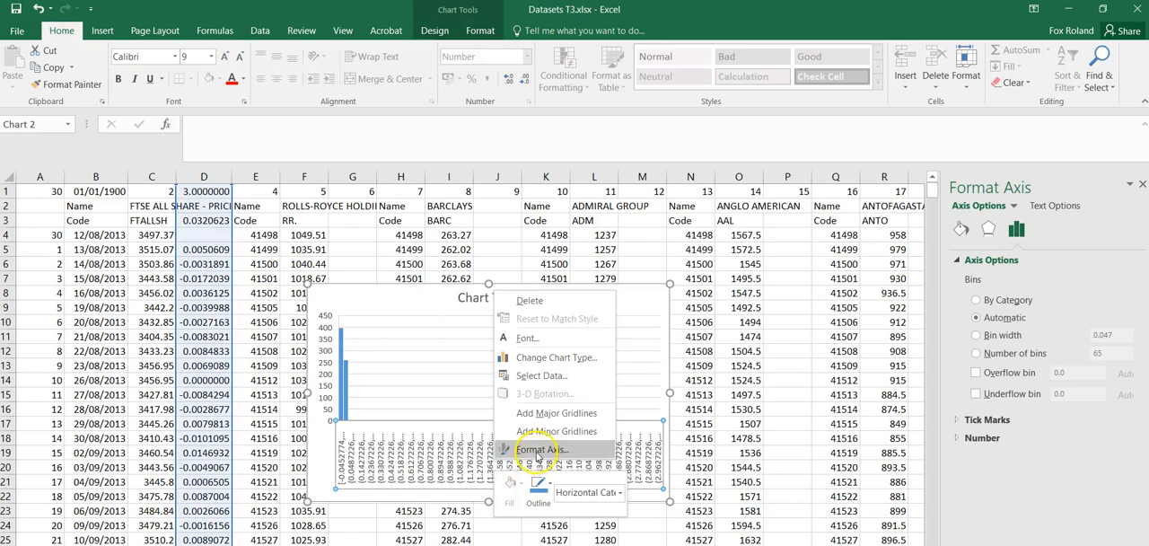
{"action": "left_click", "coordinate": [976, 373]}
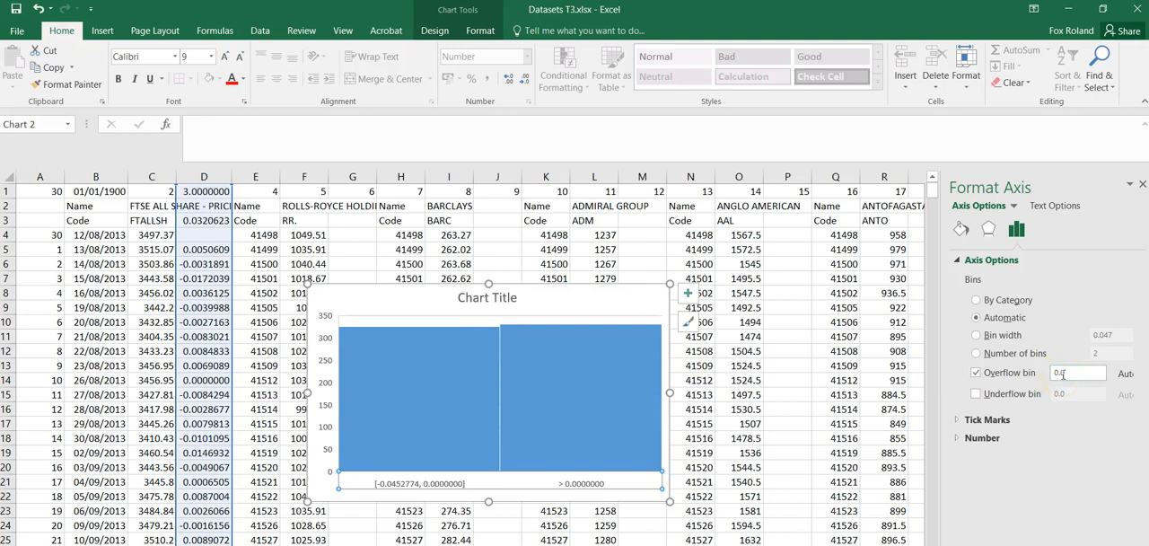
{"action": "left_click", "coordinate": [1062, 374]}
{"action": "left_click", "coordinate": [797, 453]}
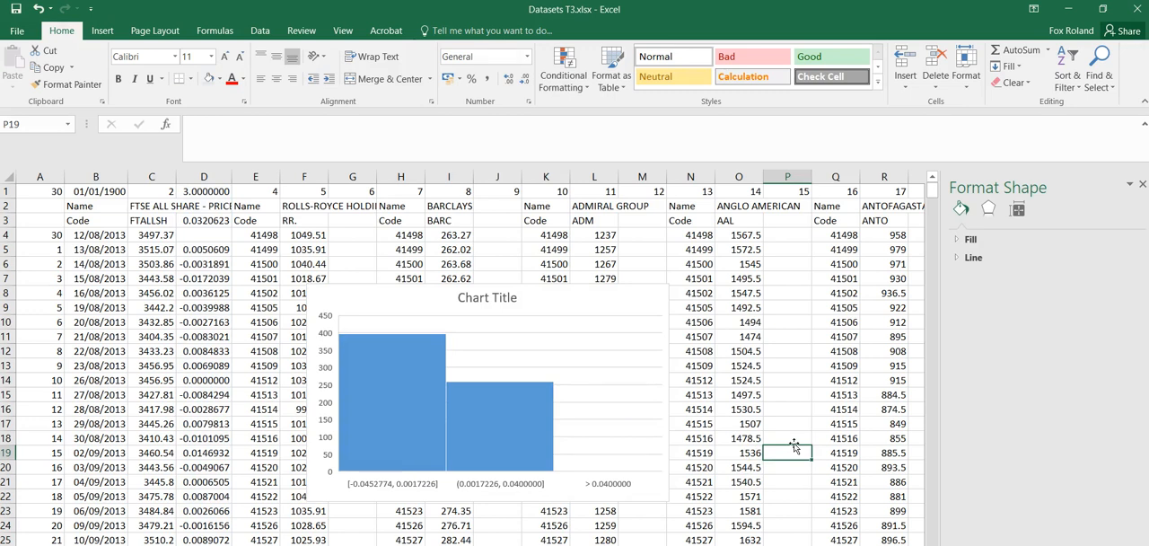
Set the histogram's horizontal axis to use 20 bins.
{"action": "right_click", "coordinate": [589, 486]}
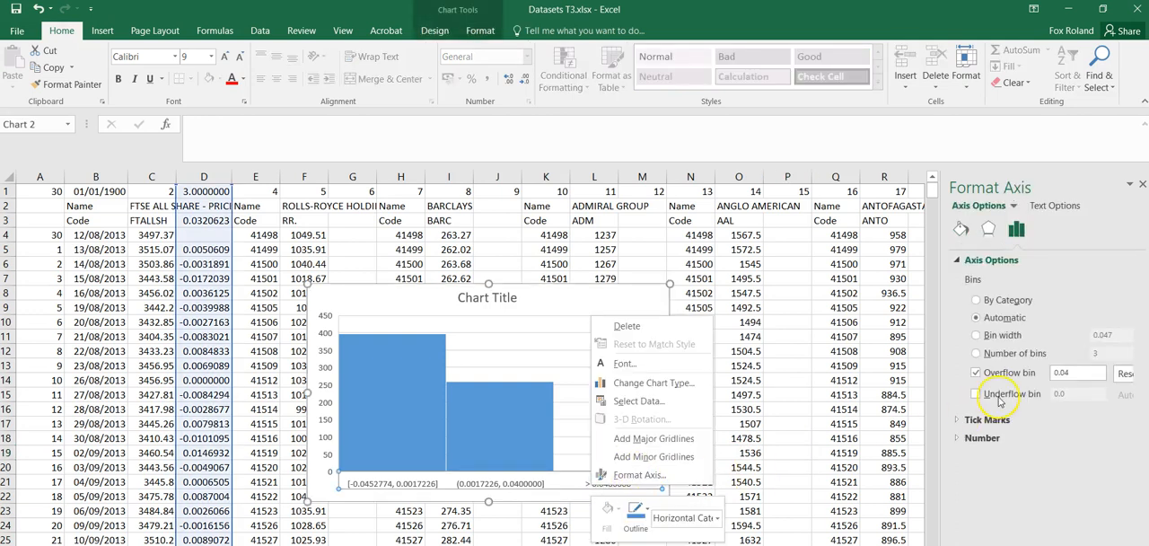
{"action": "left_click", "coordinate": [976, 354]}
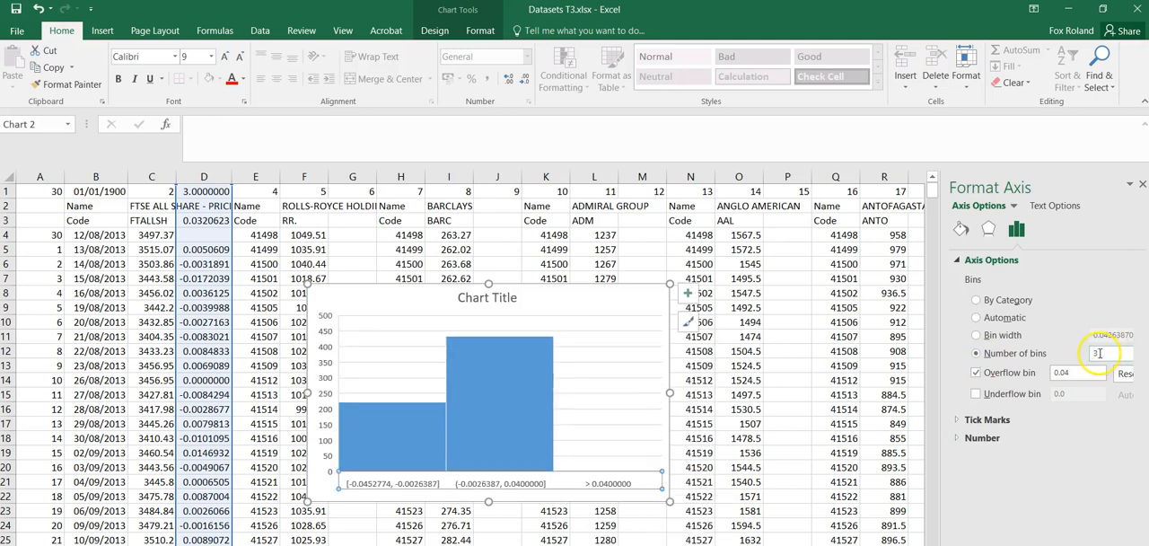
{"action": "left_click_drag", "start_coordinate": [1099, 353], "coordinate": [1096, 353]}
{"action": "type", "text": "20"}
{"action": "left_click", "coordinate": [789, 409]}
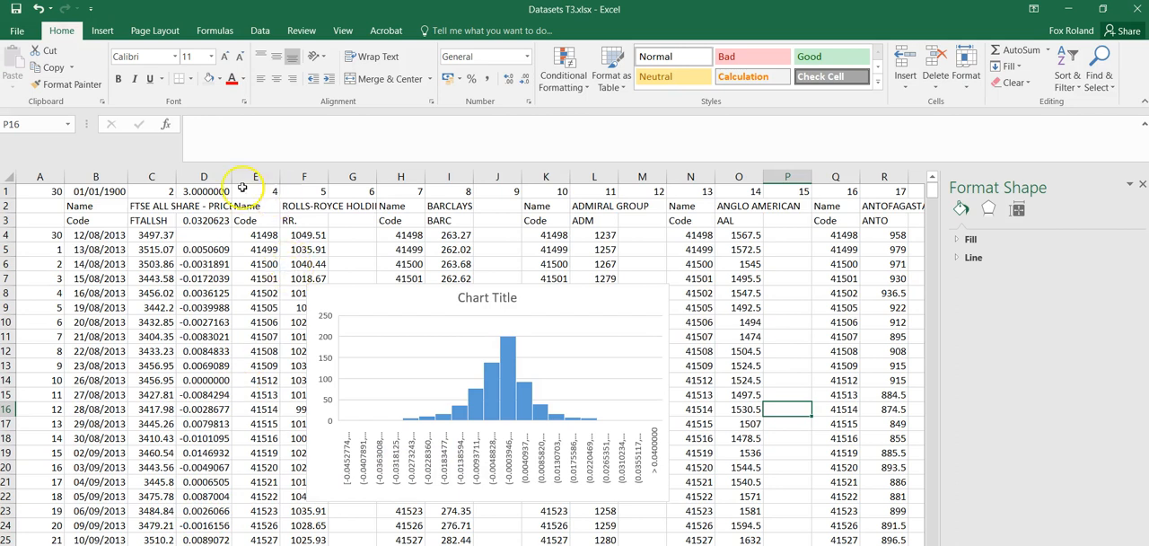
Reduce the number format of column D to three decimal places to shorten the histogram's bin labels.
{"action": "left_click", "coordinate": [427, 447]}
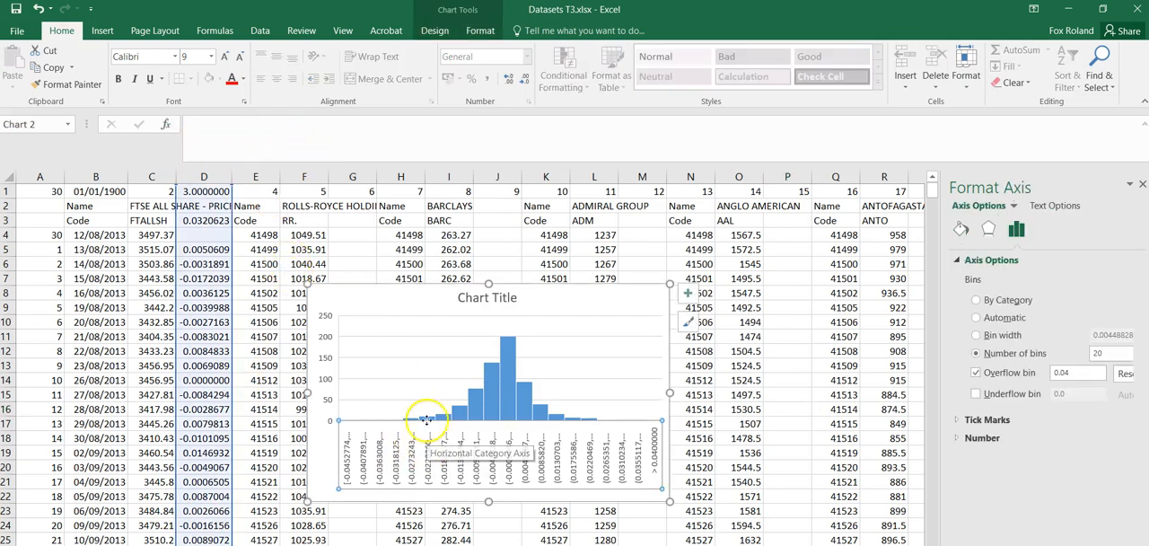
{"action": "left_click", "coordinate": [214, 171]}
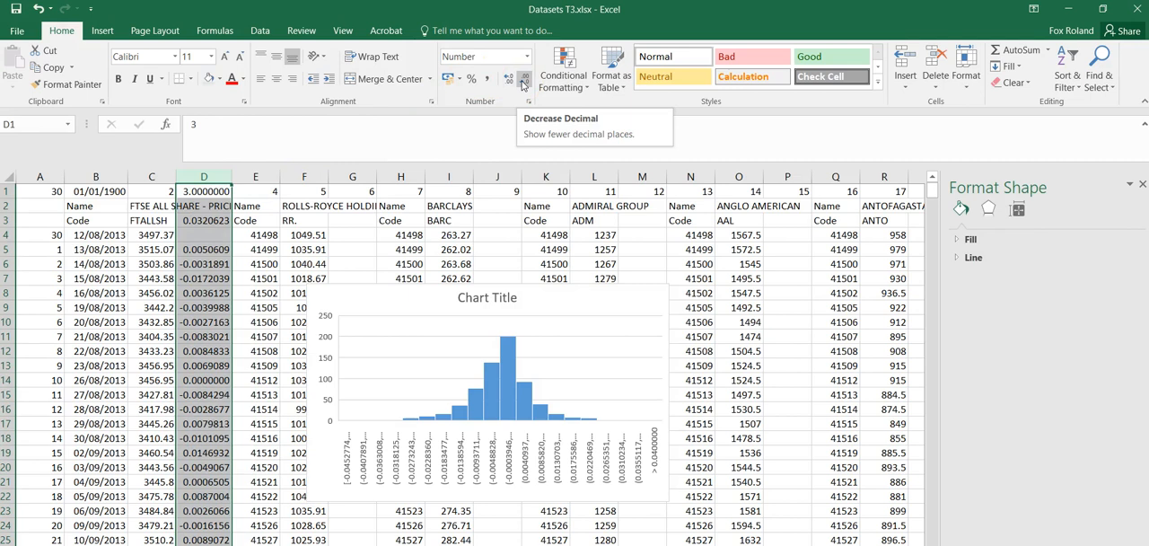
{"action": "left_click", "coordinate": [524, 80]}
{"action": "left_click", "coordinate": [523, 80]}
{"action": "left_click", "coordinate": [524, 80]}
{"action": "left_click", "coordinate": [524, 80]}
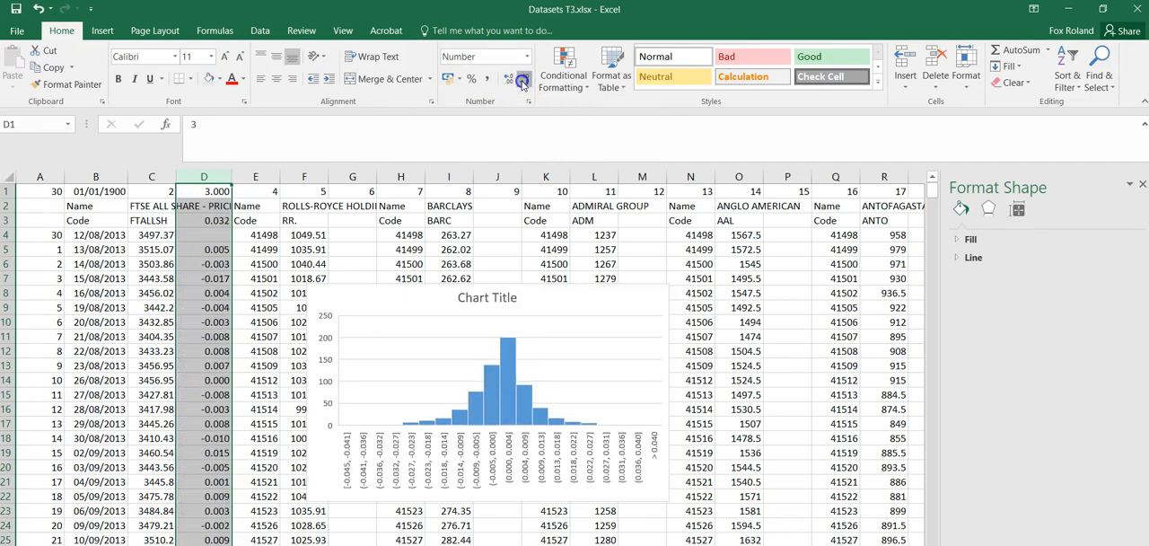
{"action": "left_click", "coordinate": [523, 81]}
{"action": "left_click", "coordinate": [524, 81]}
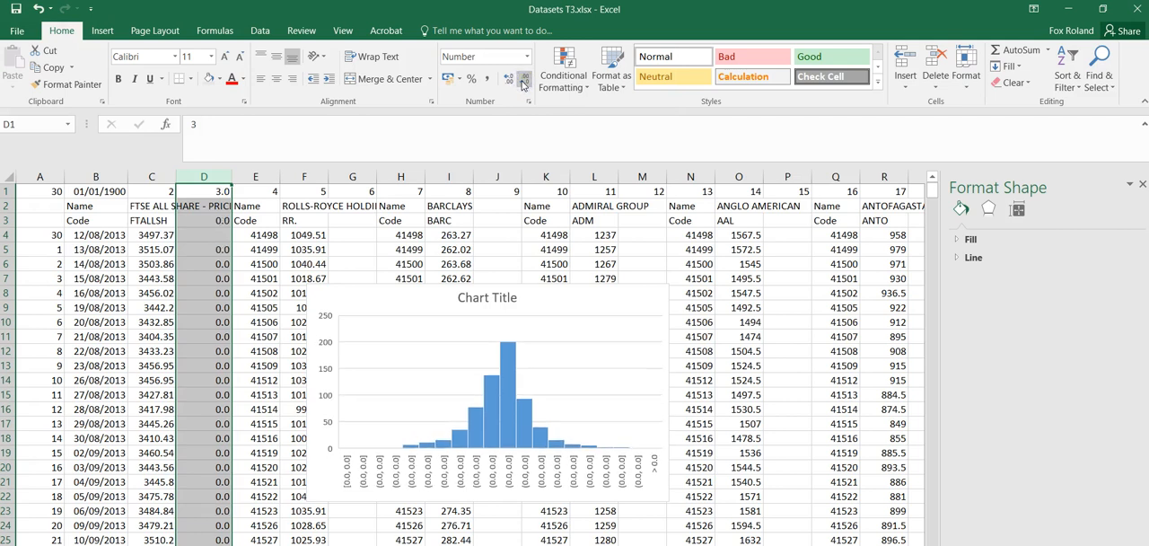
{"action": "left_click", "coordinate": [508, 80]}
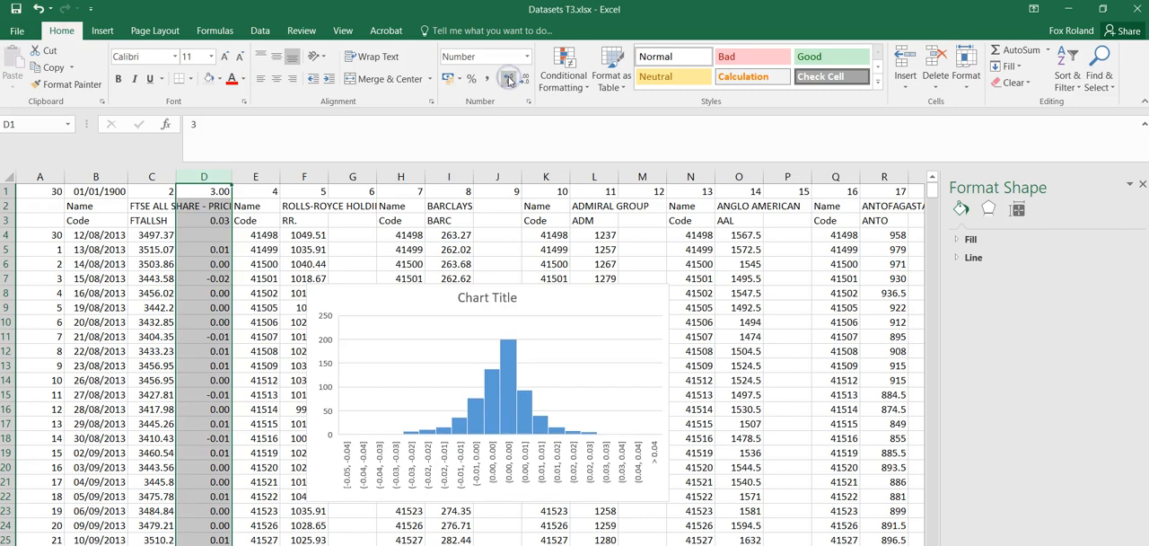
{"action": "left_click", "coordinate": [508, 80]}
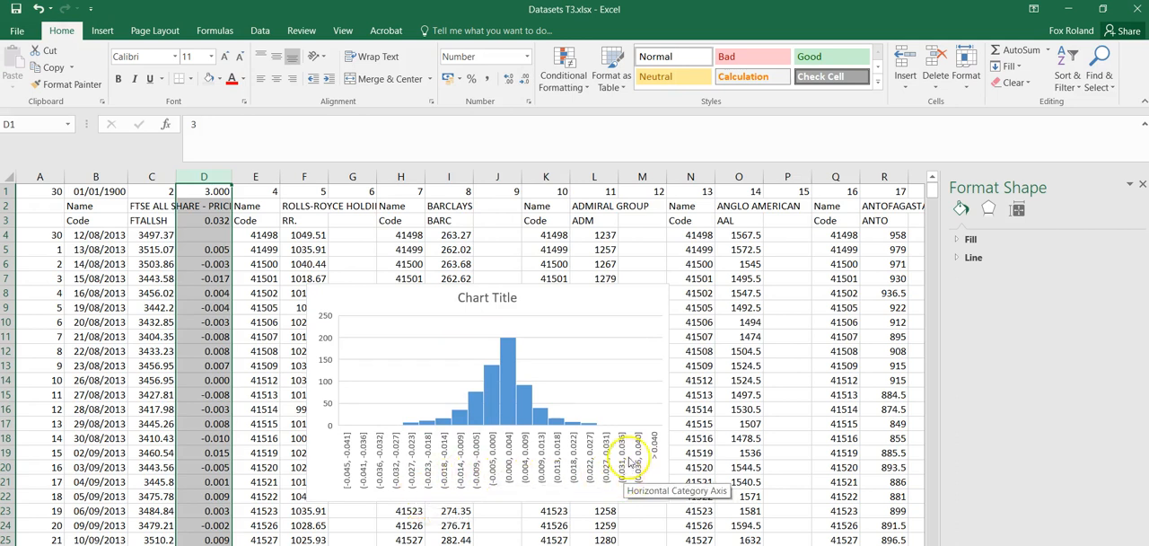
Add axis titles to the histogram and title the horizontal axis "daily return for the fTSE all share index".
{"action": "left_click", "coordinate": [650, 298]}
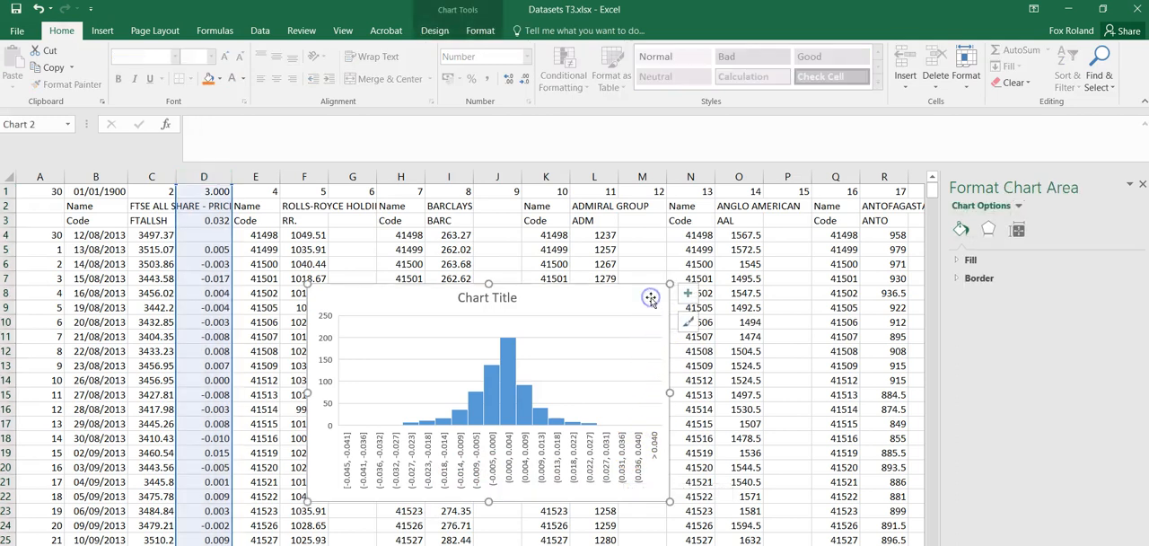
{"action": "left_click", "coordinate": [688, 292]}
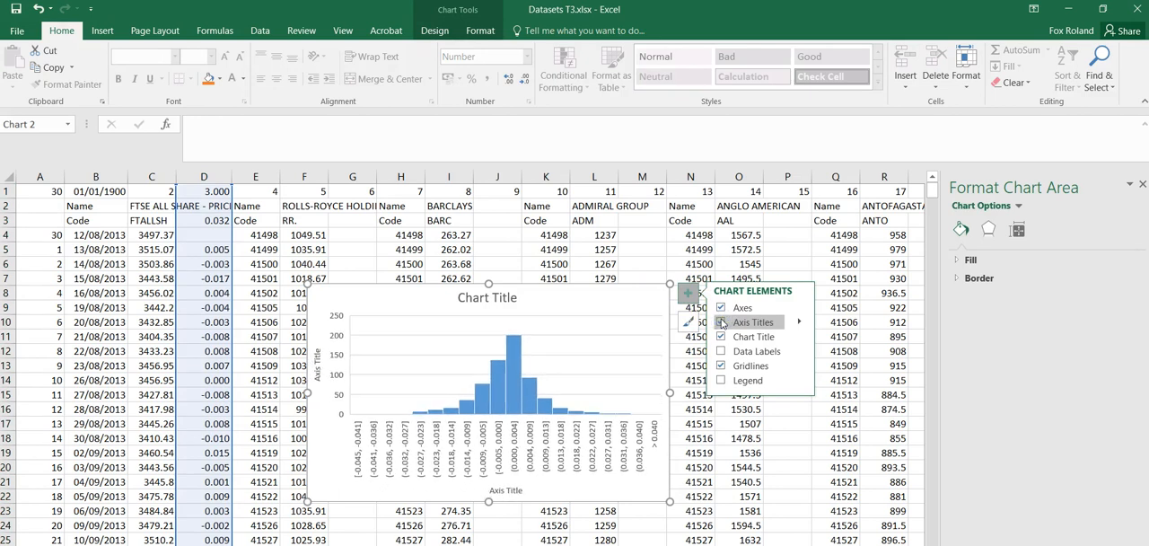
{"action": "left_click", "coordinate": [513, 491]}
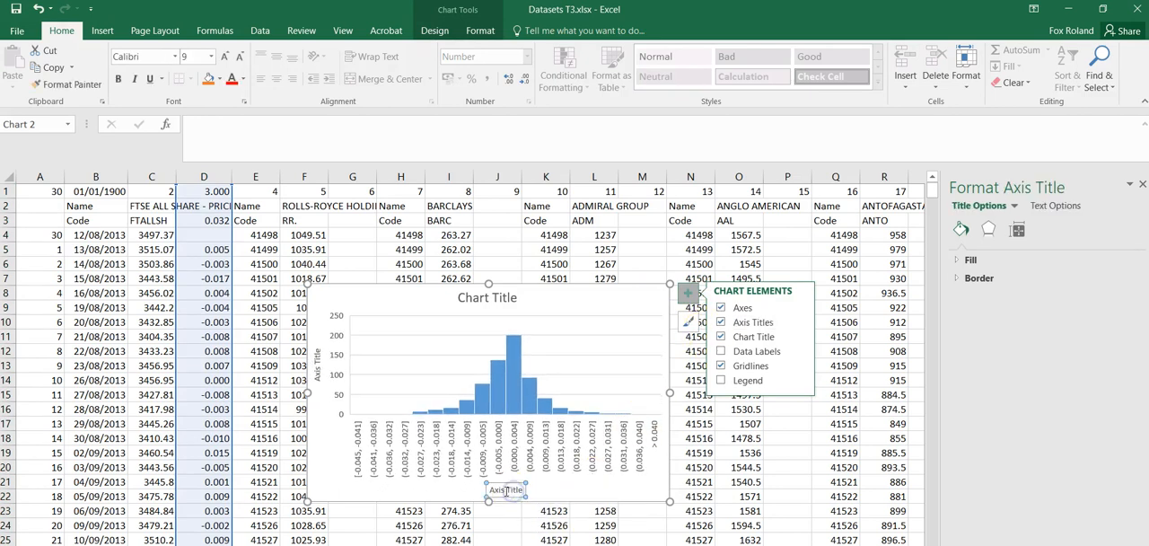
{"action": "left_click_drag", "start_coordinate": [492, 490], "coordinate": [527, 490]}
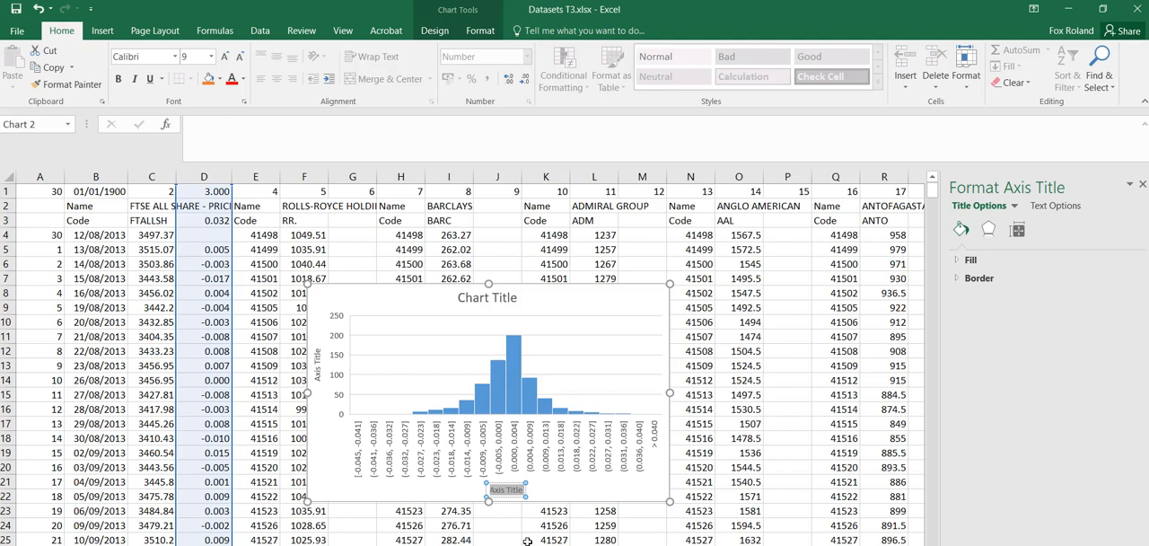
{"action": "type", "text": "daily return for the fTSE al"}
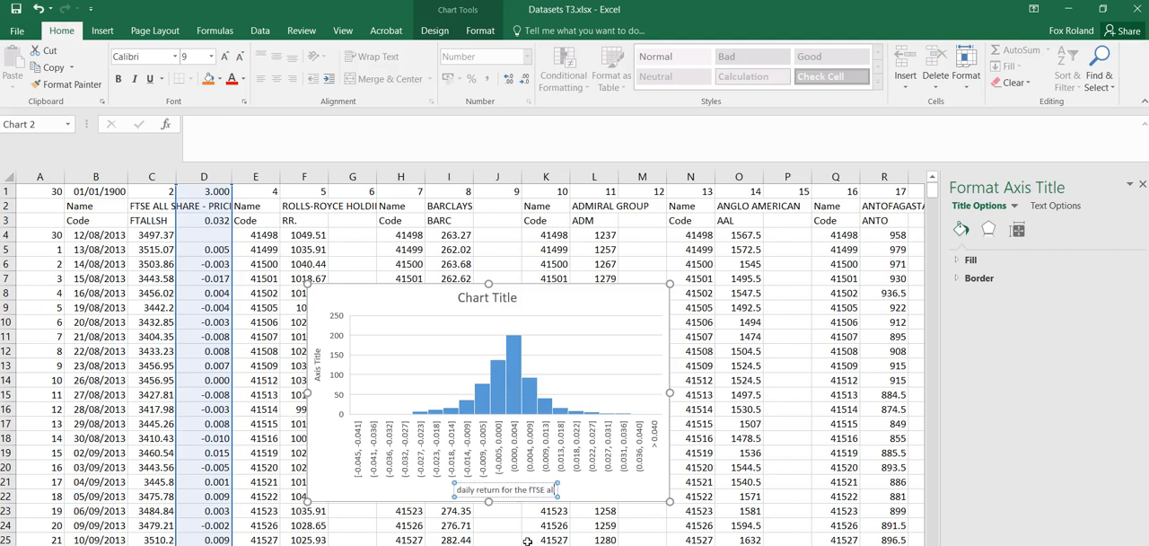
{"action": "type", "text": "l share"}
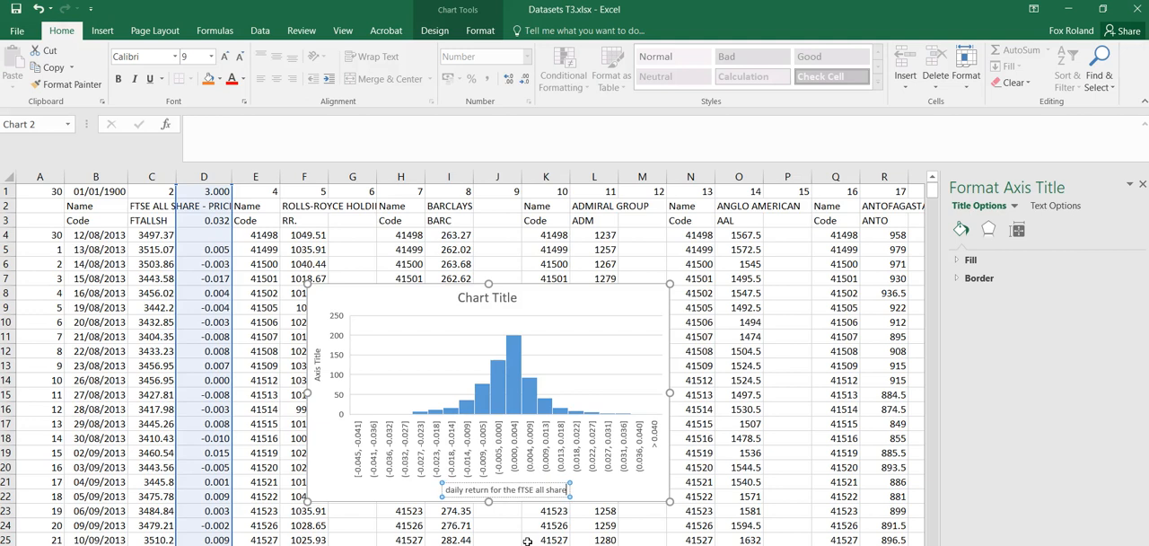
{"action": "type", "text": " index"}
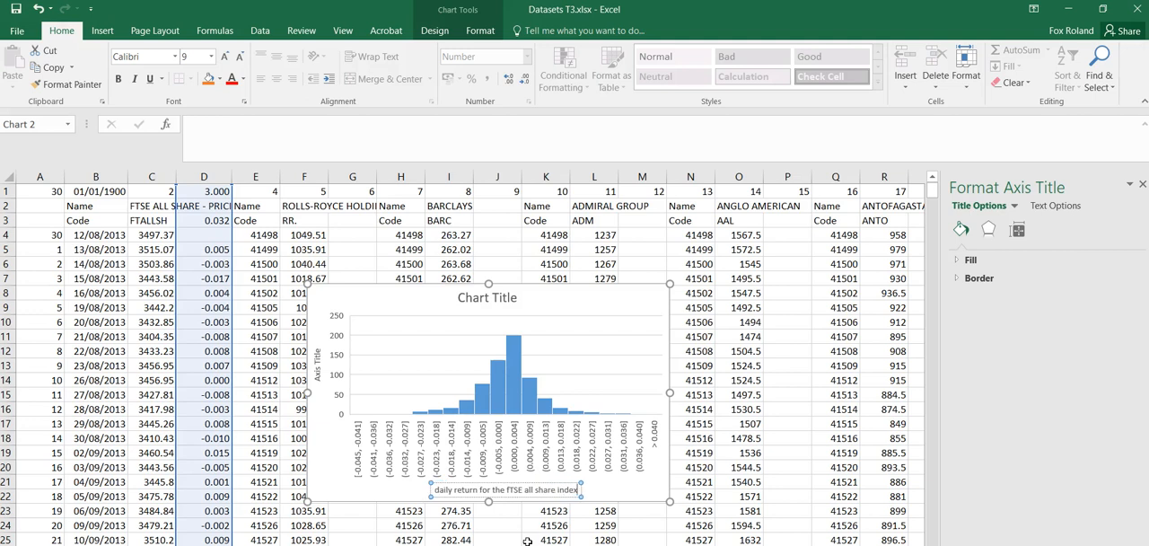
{"action": "left_click", "coordinate": [663, 513]}
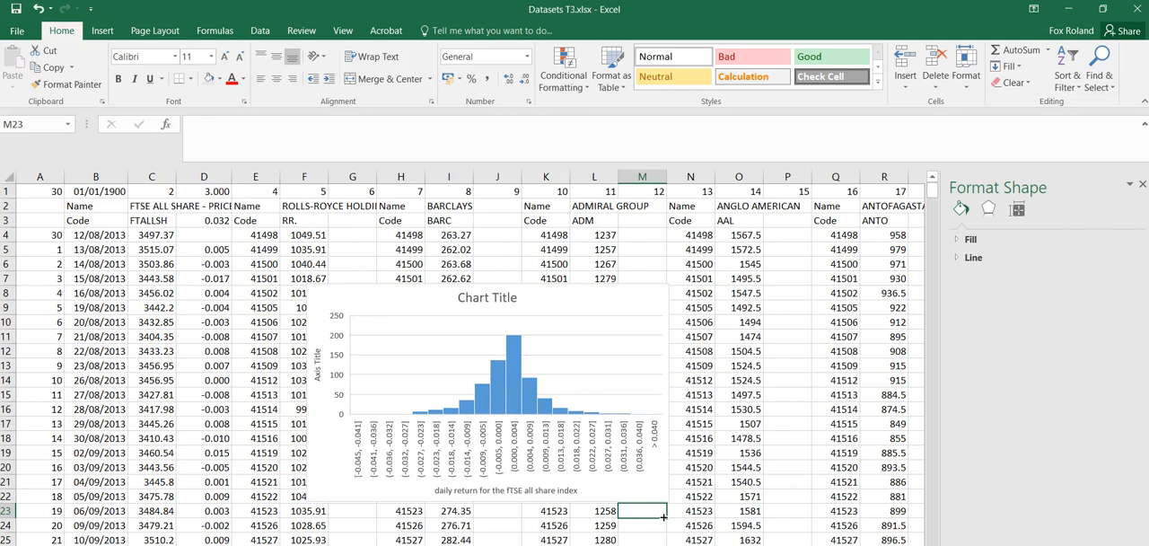
Change the histogram's vertical axis title to "Frequency".
{"action": "left_click", "coordinate": [485, 300]}
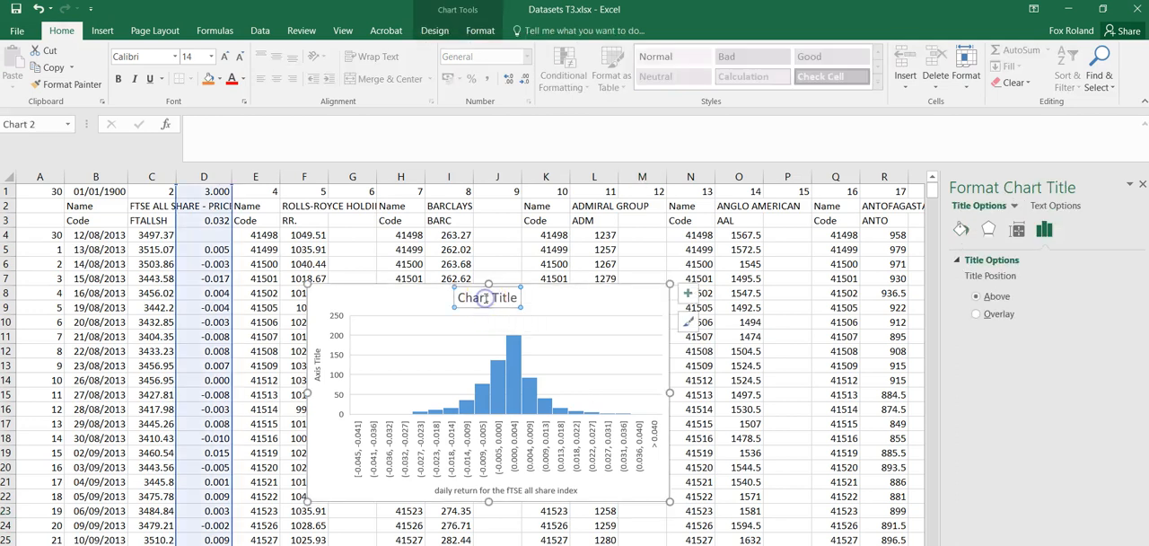
{"action": "left_click", "coordinate": [317, 373]}
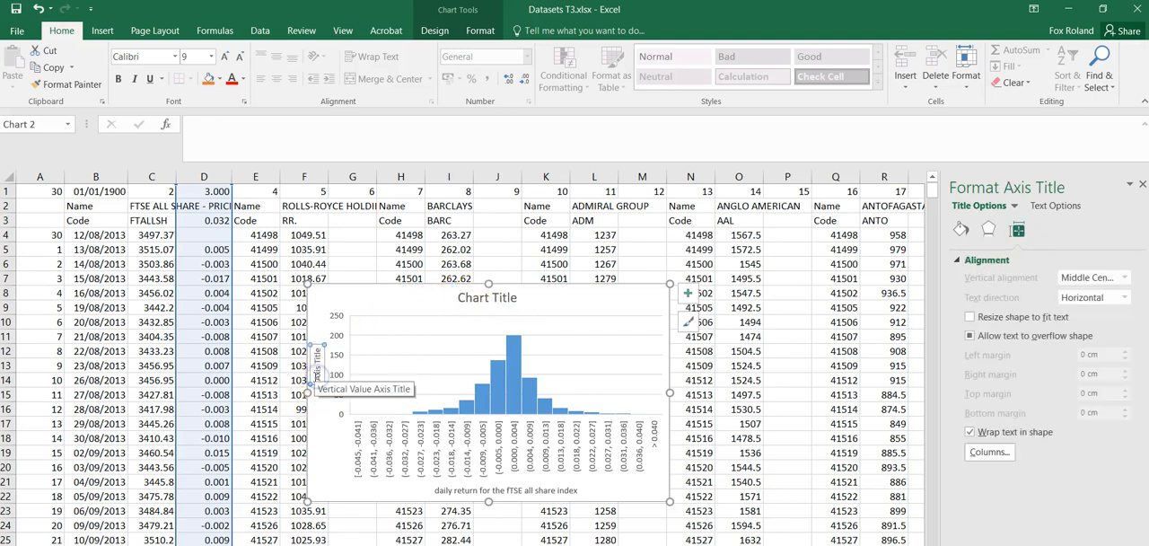
{"action": "left_click", "coordinate": [318, 375]}
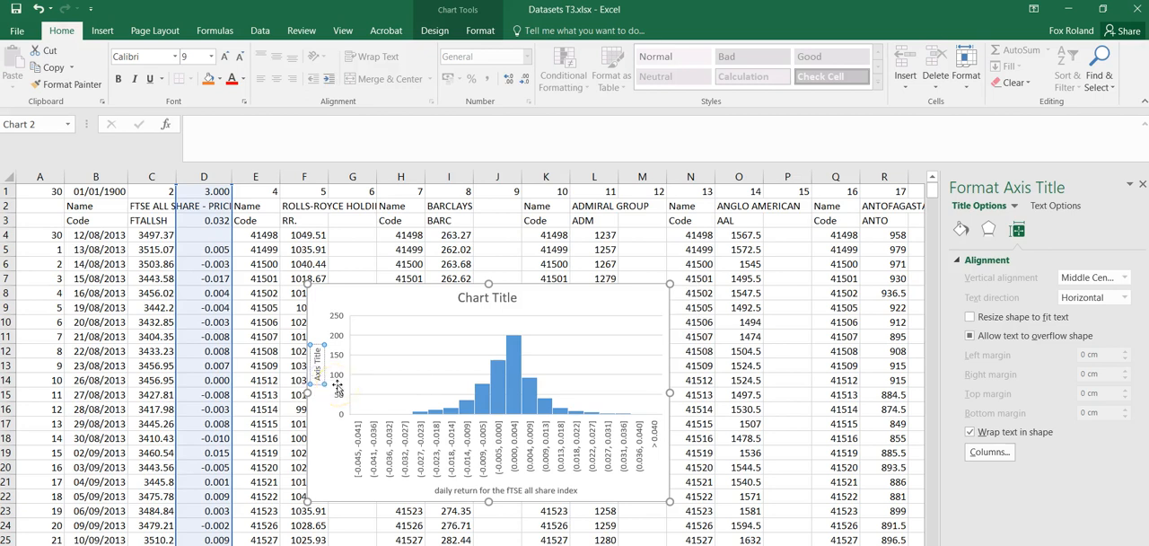
{"action": "key", "text": "BackSpace"}
{"action": "key", "text": "BackSpace"}
{"action": "key", "text": "BackSpace"}
{"action": "key", "text": "BackSpace"}
{"action": "key", "text": "BackSpace"}
{"action": "key", "text": "BackSpace"}
{"action": "key", "text": "BackSpace"}
{"action": "key", "text": "BackSpace"}
{"action": "key", "text": "BackSpace"}
{"action": "key", "text": "BackSpace"}
{"action": "type", "text": "Frequency"}
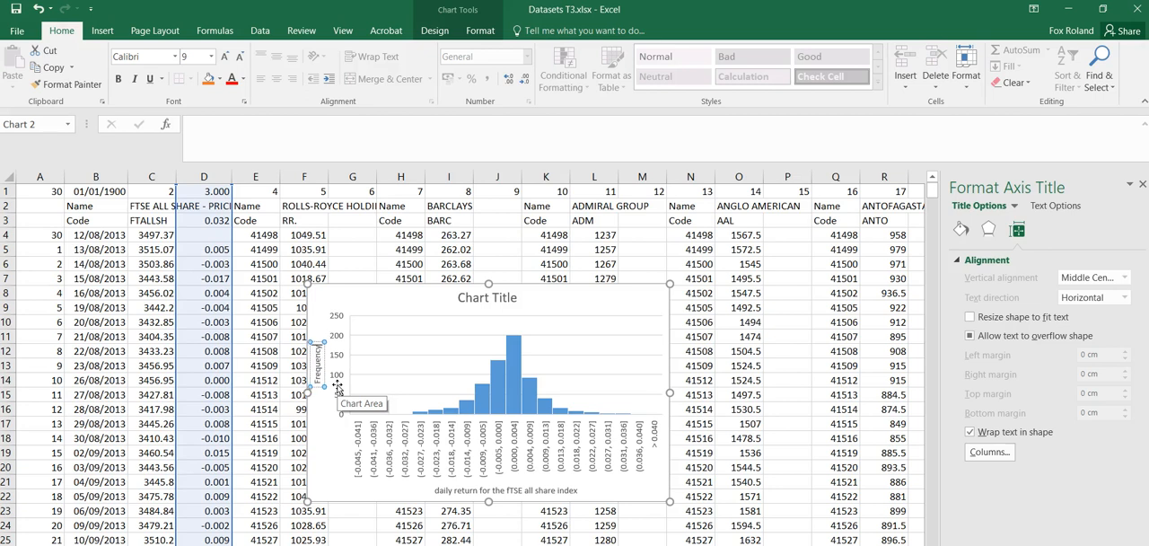
{"action": "left_click", "coordinate": [325, 466]}
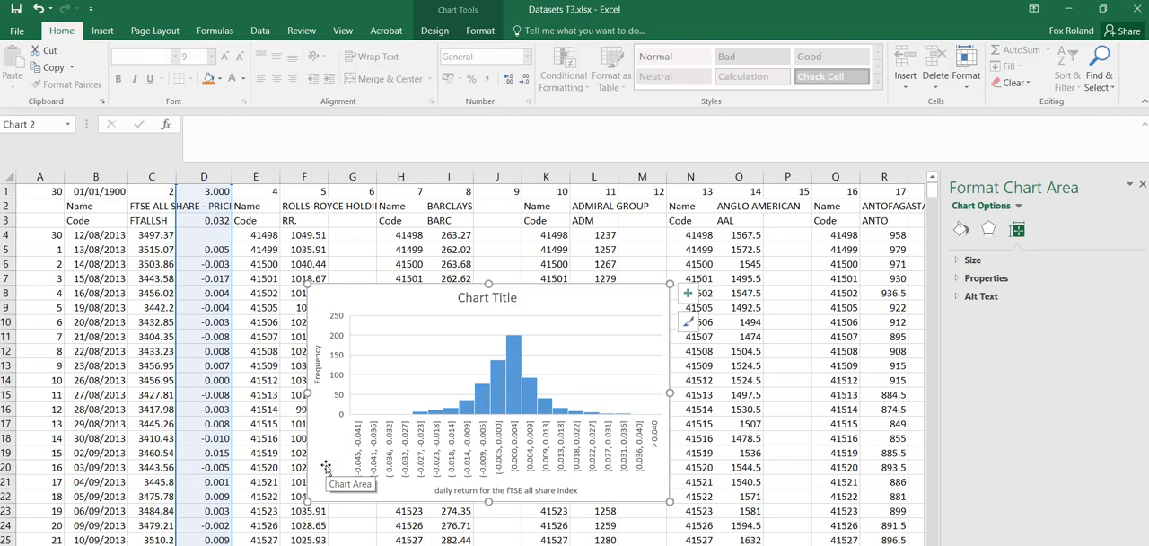
Replace the histogram's placeholder chart title with "Daily return of the FTSE index".
{"action": "left_click", "coordinate": [476, 302]}
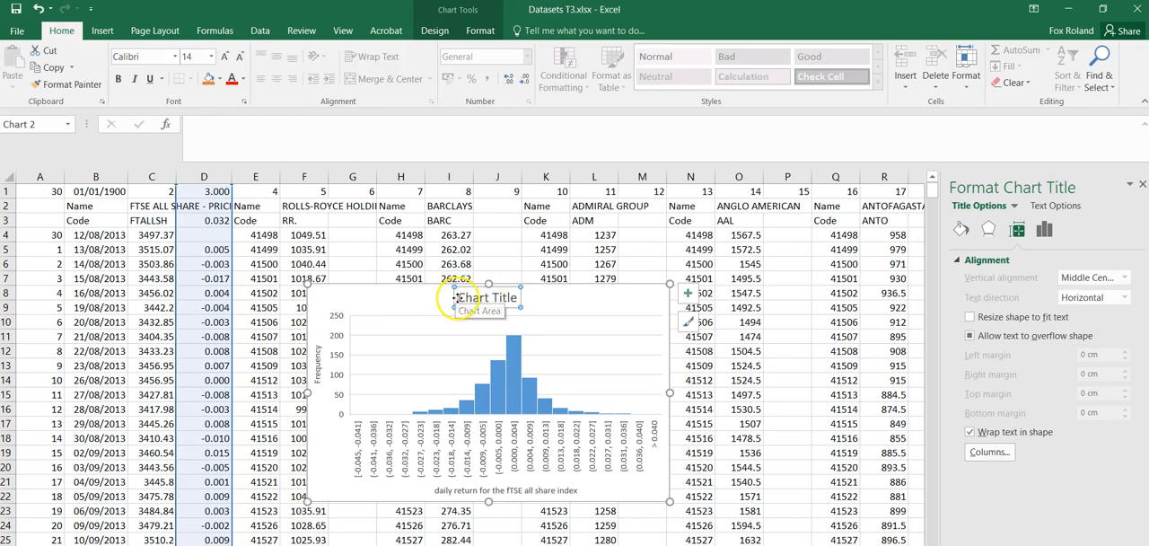
{"action": "left_click", "coordinate": [464, 299]}
{"action": "left_click_drag", "start_coordinate": [464, 299], "coordinate": [519, 299]}
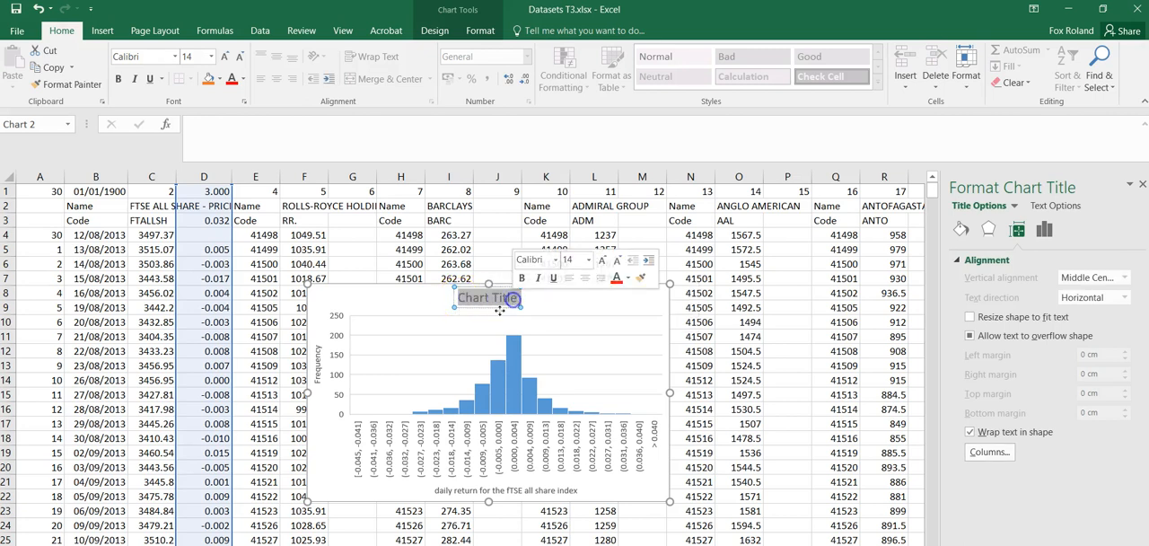
{"action": "type", "text": "Daily return"}
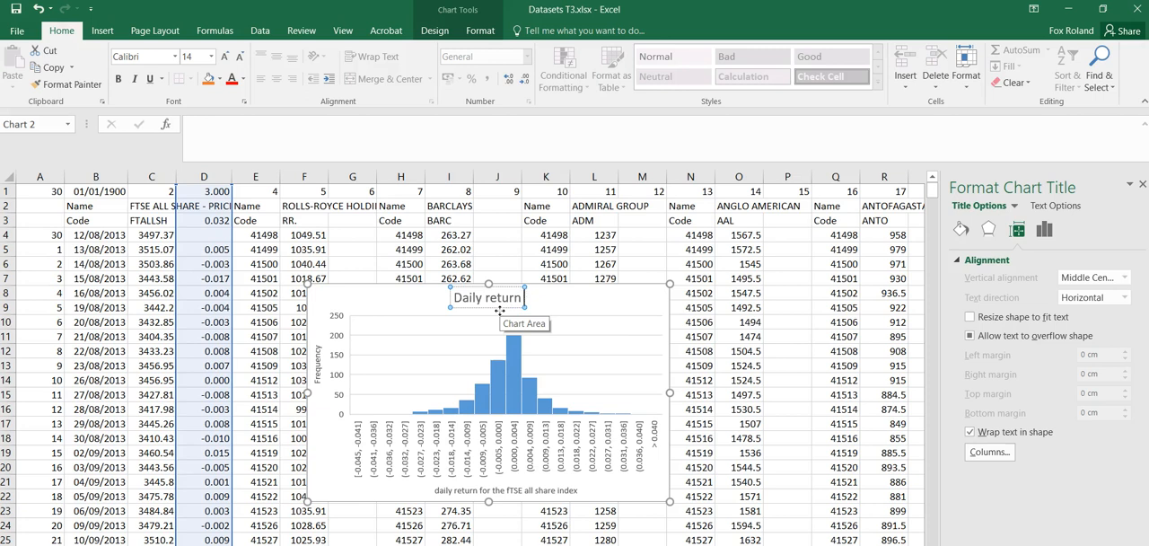
{"action": "type", "text": " of the"}
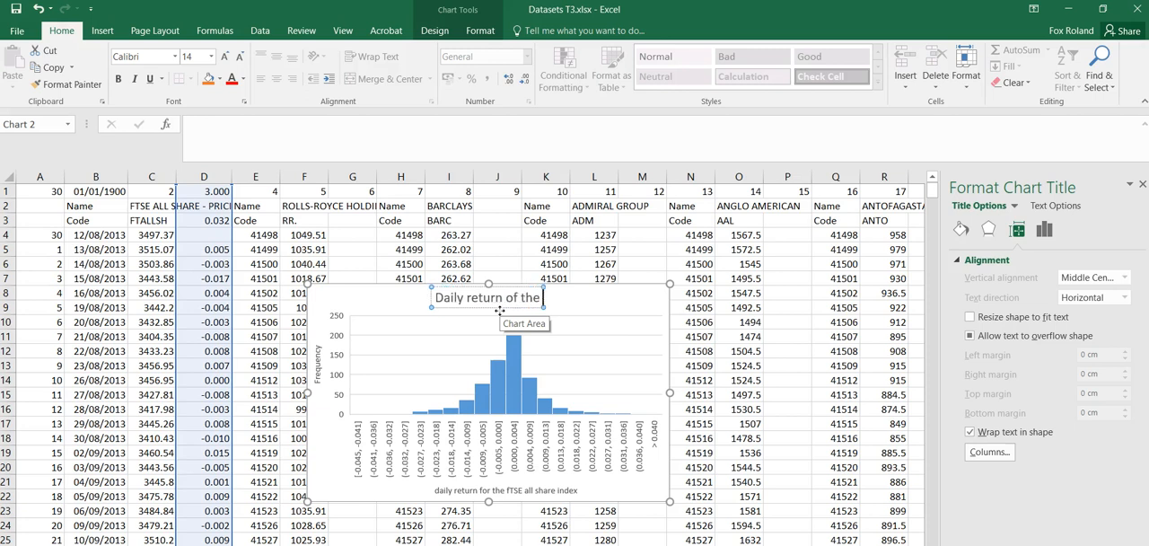
{"action": "type", "text": " FTSE i"}
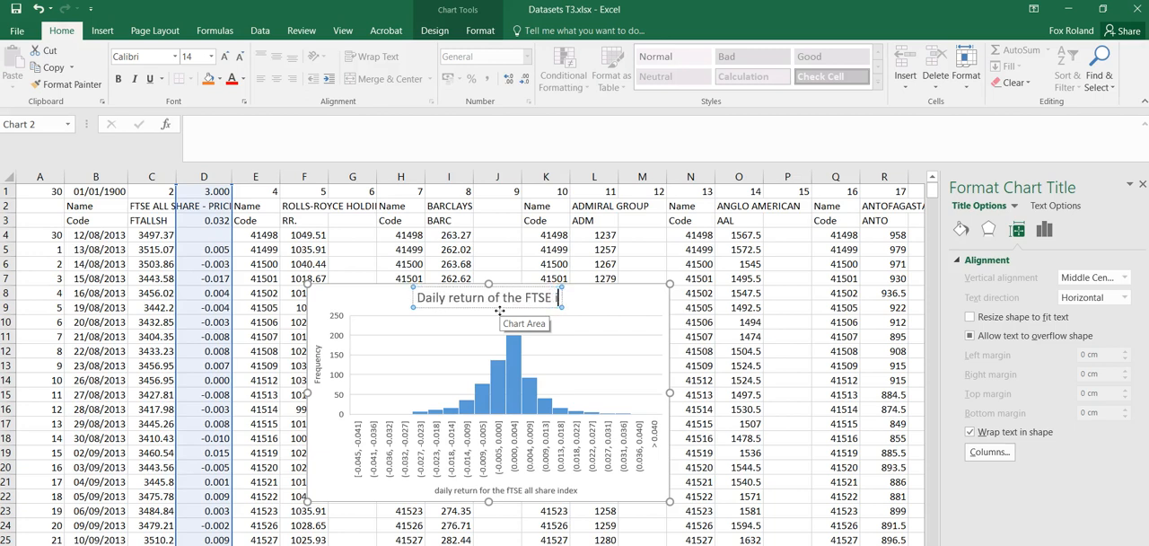
{"action": "type", "text": "ndex"}
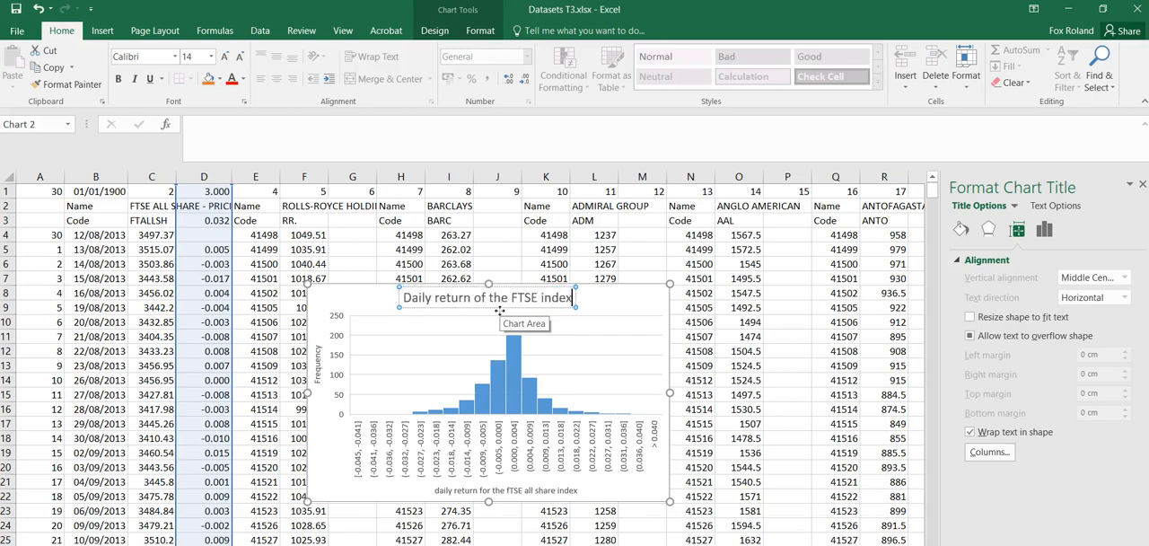
Insert "Distribution of" at the start of the chart title so it reads "Distribution of Daily return of the FTSE index", and deselect the chart.
{"action": "left_click", "coordinate": [403, 297]}
{"action": "left_click", "coordinate": [403, 297]}
{"action": "type", "text": "Distr"}
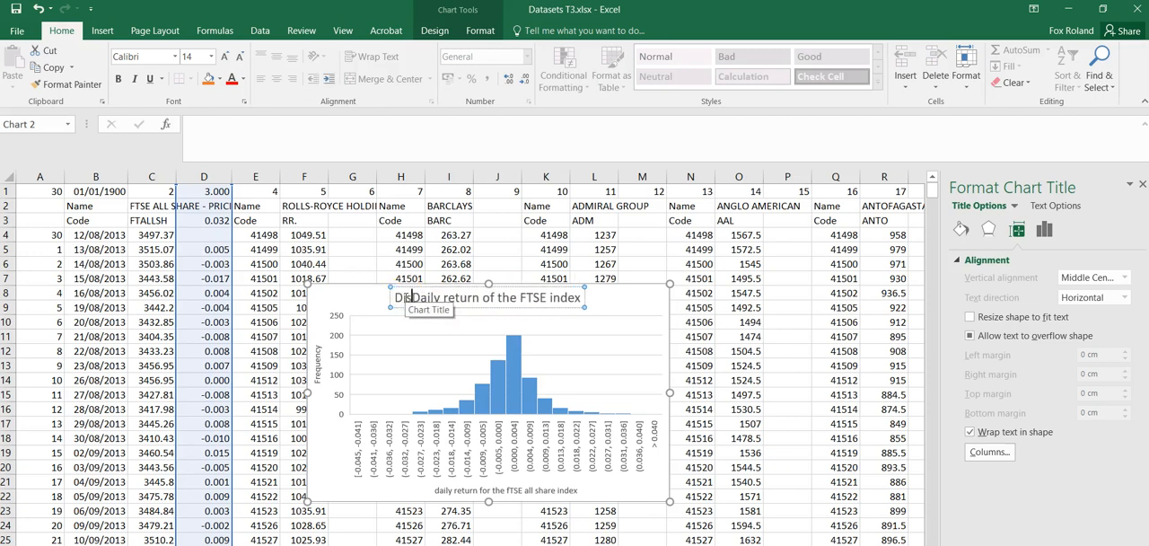
{"action": "type", "text": "ibution"}
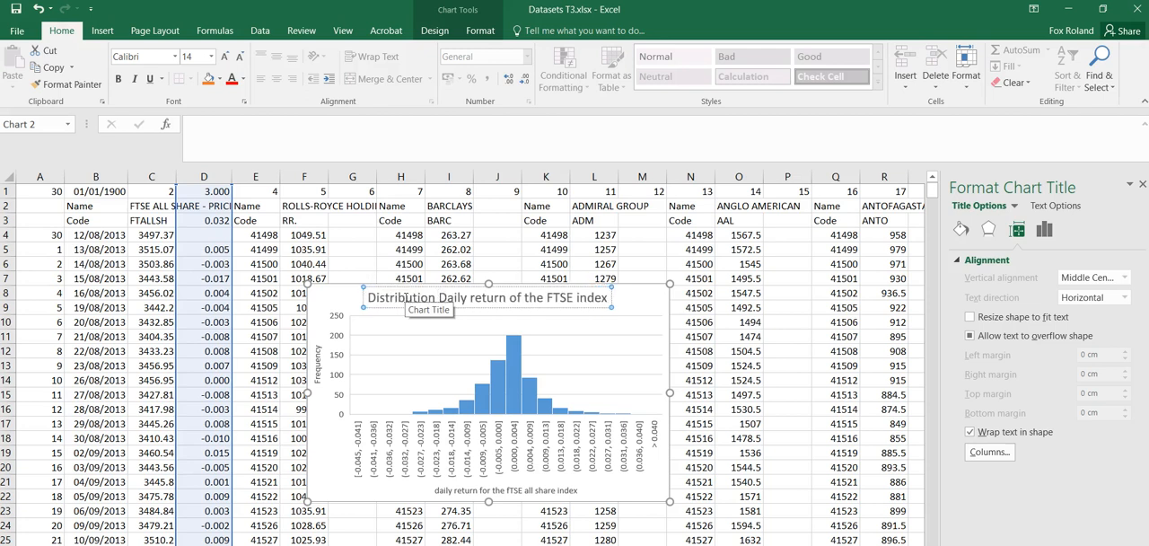
{"action": "type", "text": " of"}
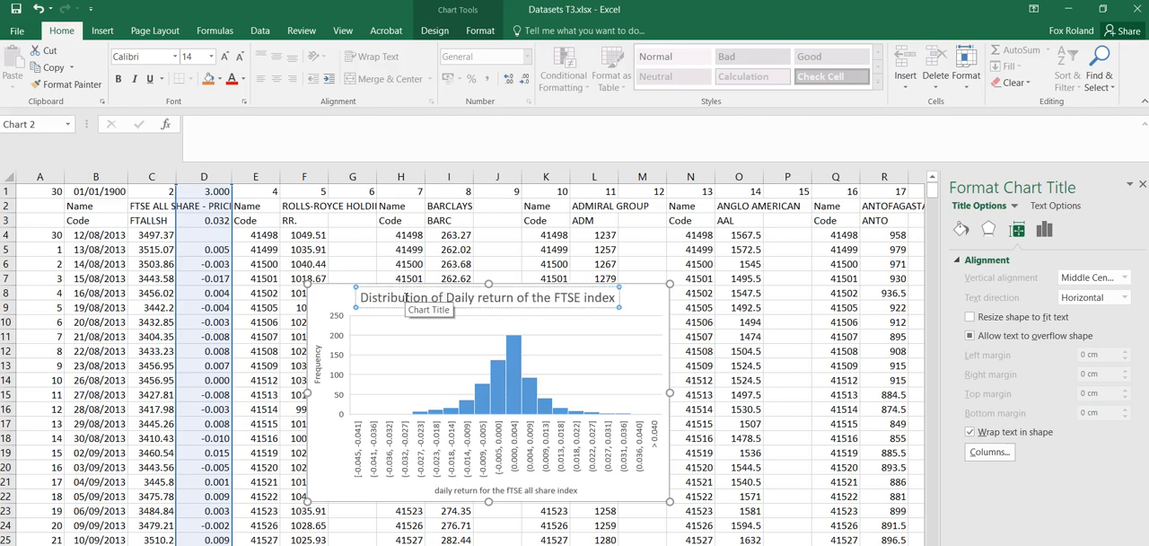
{"action": "left_click", "coordinate": [794, 463]}
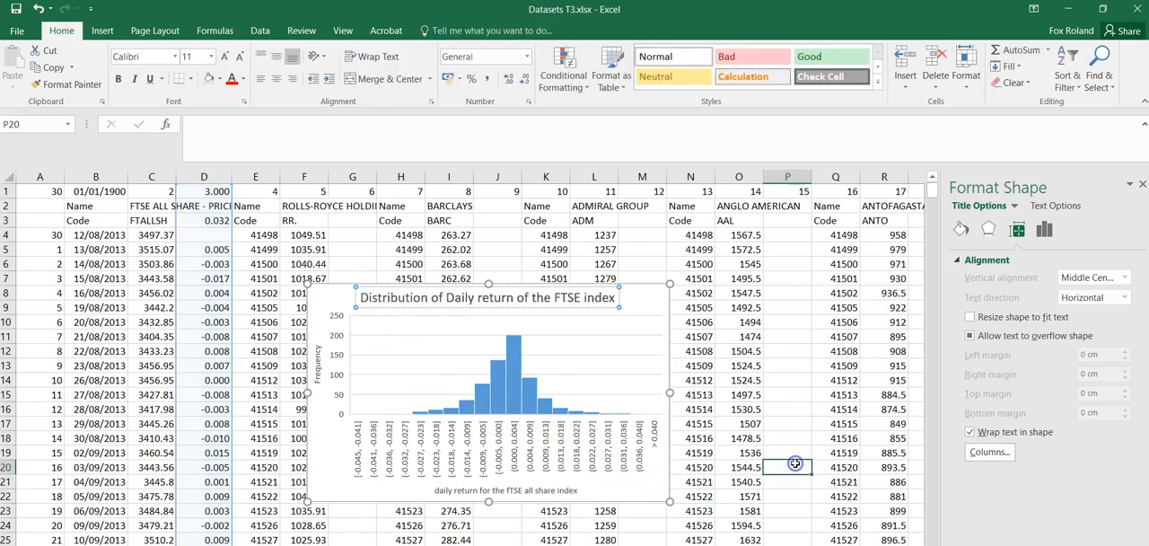